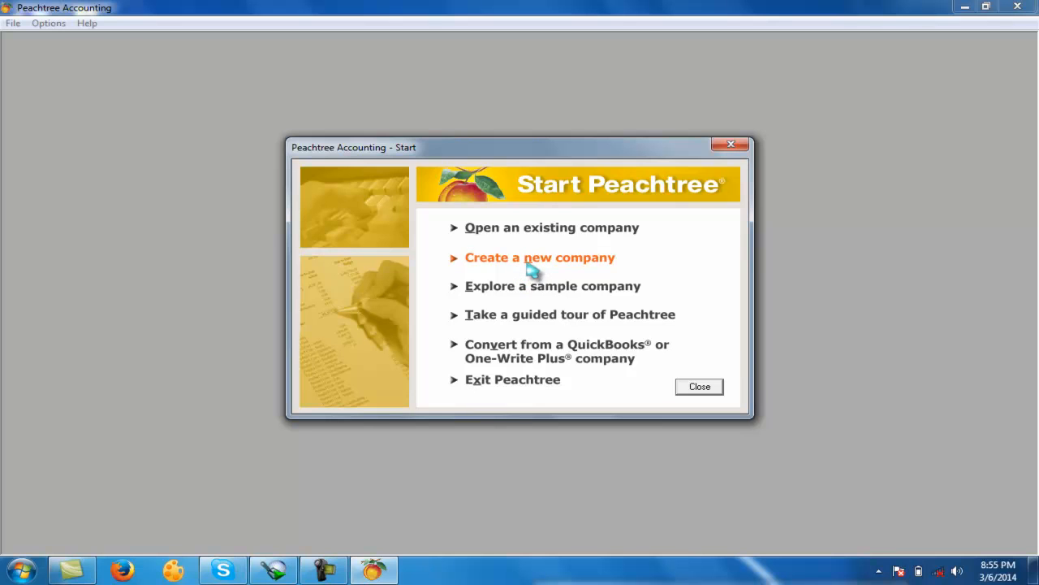
Start setting up a new company and continue past the introduction to the company information page
{"action": "left_click", "coordinate": [532, 272]}
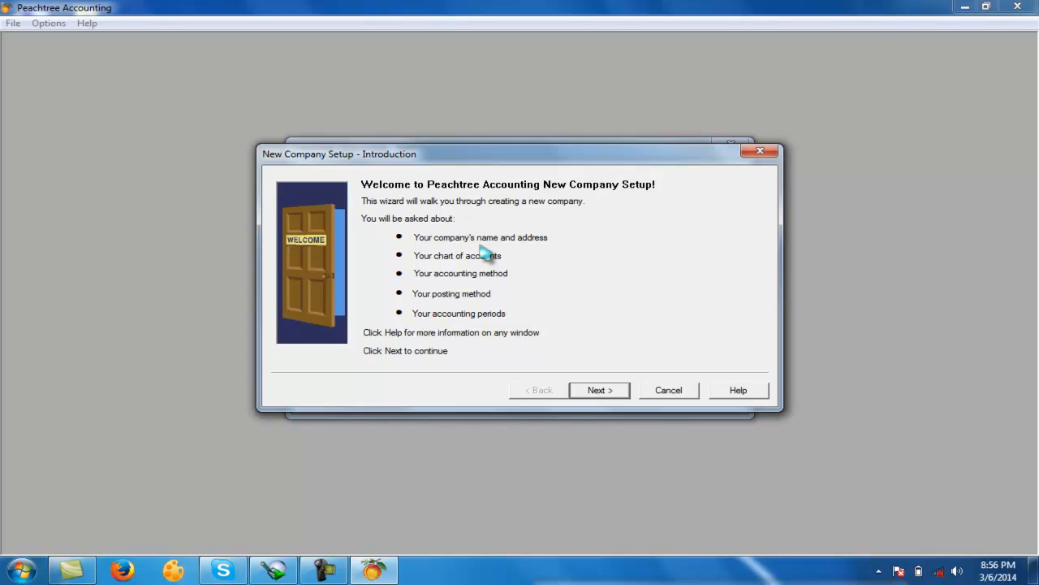
{"action": "left_click", "coordinate": [598, 392]}
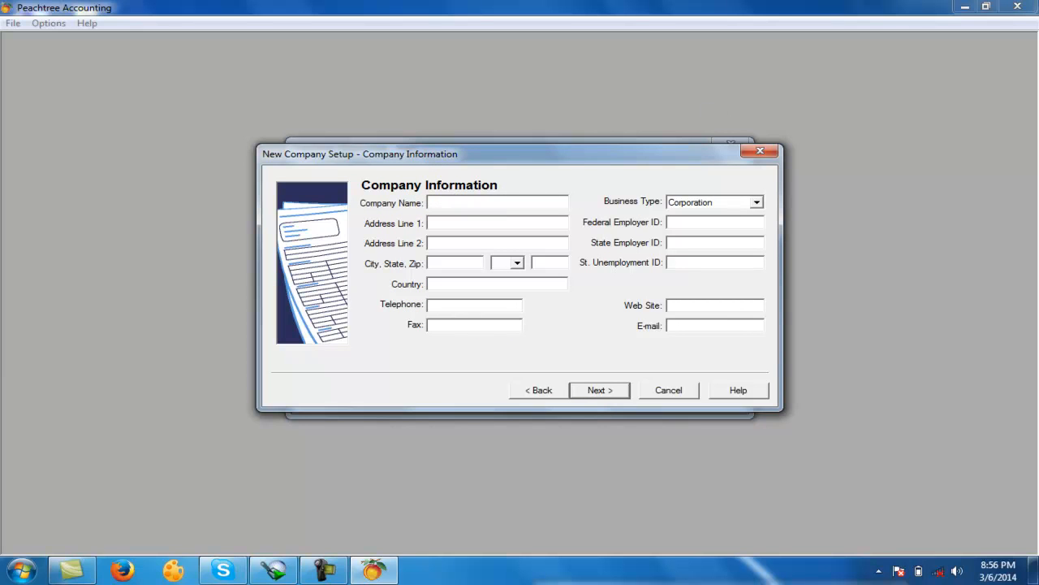
Open Accounting Question.pdf from the desktop and examine the Question 1 transactions and the business they belong to
{"action": "left_click", "coordinate": [1033, 572]}
{"action": "double_click", "coordinate": [41, 369]}
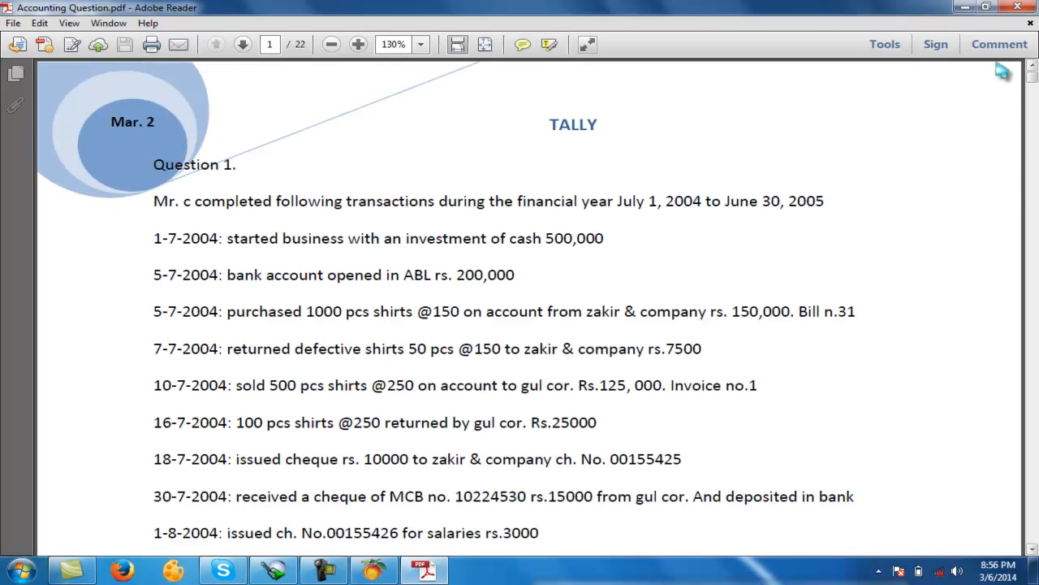
{"action": "left_click", "coordinate": [1032, 549]}
{"action": "left_click", "coordinate": [1032, 551]}
{"action": "left_click", "coordinate": [1033, 551]}
{"action": "left_click", "coordinate": [1032, 551]}
{"action": "left_click", "coordinate": [1032, 550]}
{"action": "left_click", "coordinate": [1032, 551]}
{"action": "left_click", "coordinate": [1032, 551]}
{"action": "left_click", "coordinate": [1033, 551]}
{"action": "left_click", "coordinate": [1033, 551]}
{"action": "left_click", "coordinate": [1032, 550]}
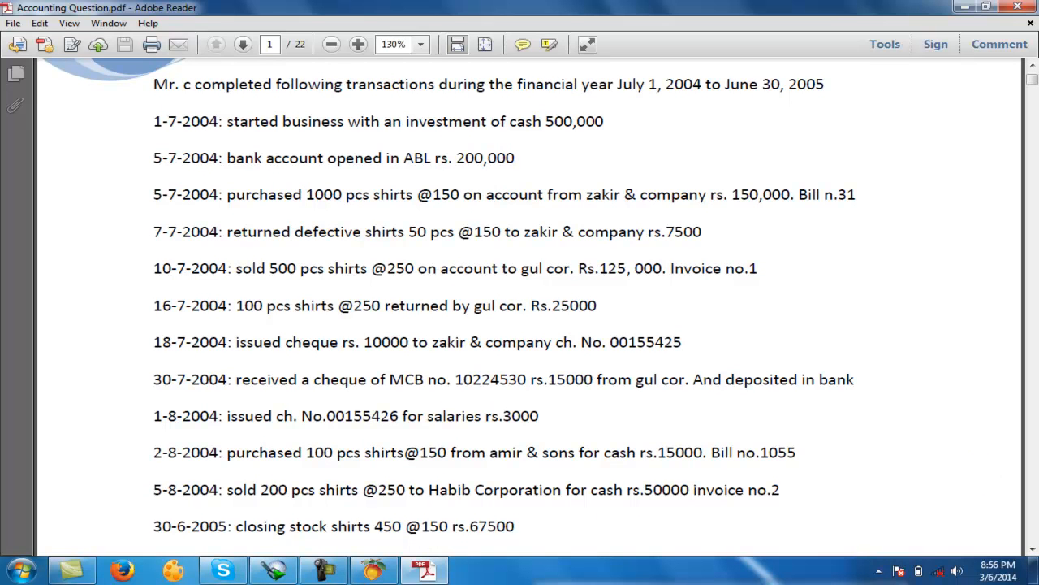
{"action": "left_click_drag", "start_coordinate": [155, 84], "coordinate": [516, 527]}
{"action": "left_click", "coordinate": [516, 527]}
{"action": "left_click_drag", "start_coordinate": [154, 85], "coordinate": [273, 85]}
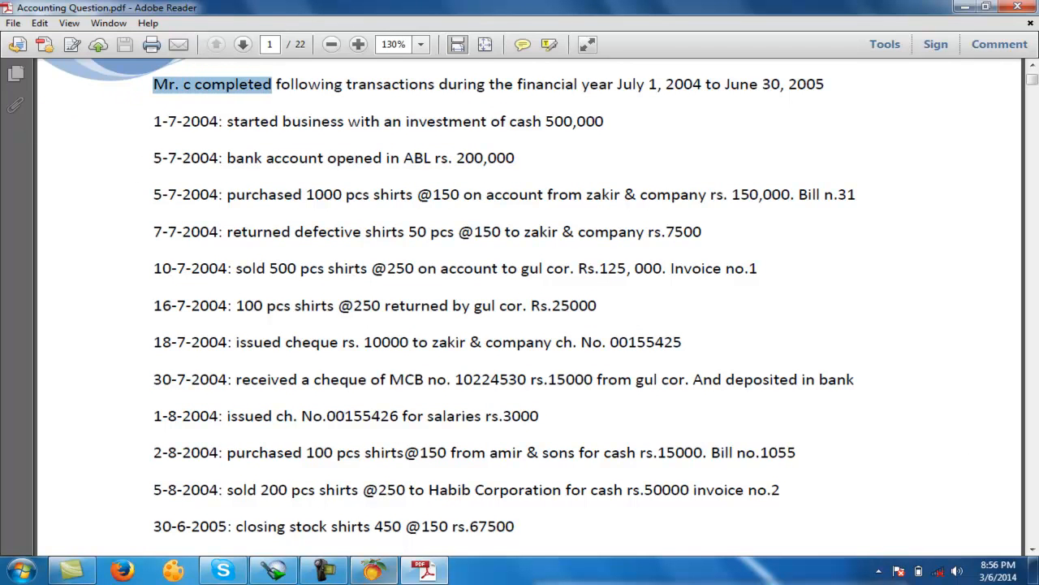
Return to Peachtree, name the company "Mr.C & Co" and choose the "Build your own company" chart of accounts setup
{"action": "left_click", "coordinate": [374, 570]}
{"action": "type", "text": "Mr.C & Co"}
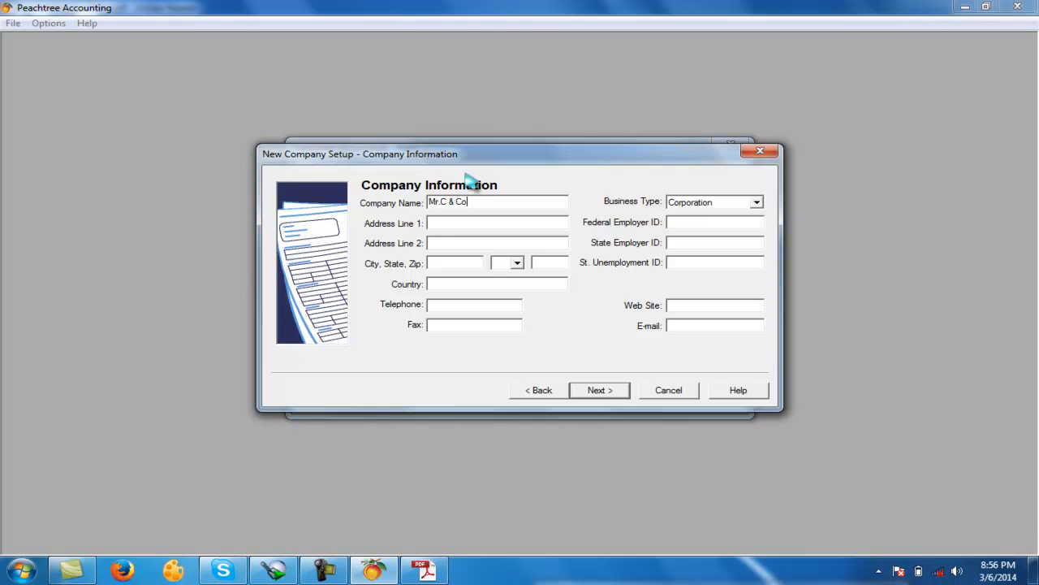
{"action": "left_click", "coordinate": [597, 390]}
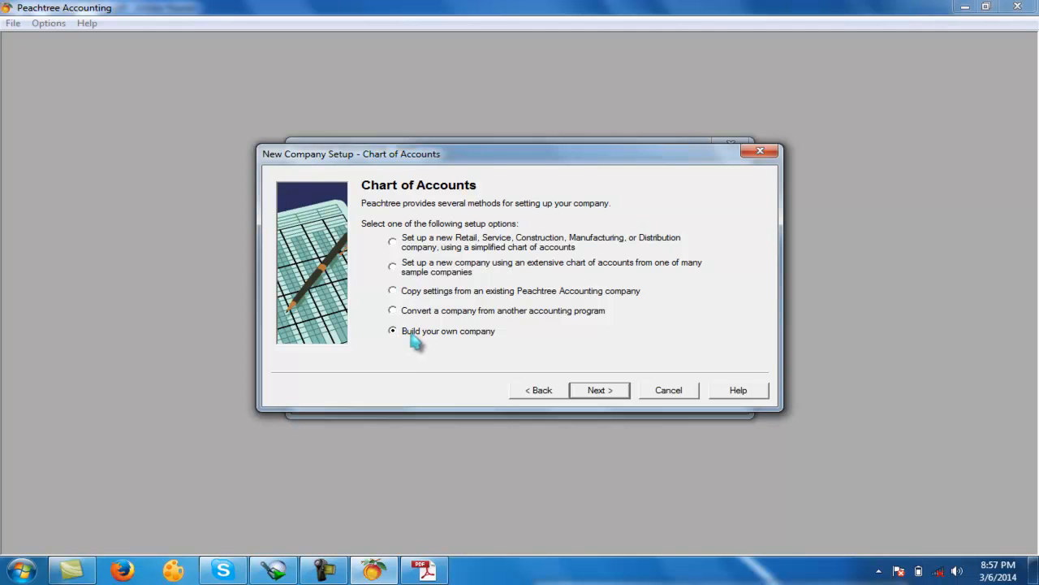
{"action": "left_click", "coordinate": [609, 392]}
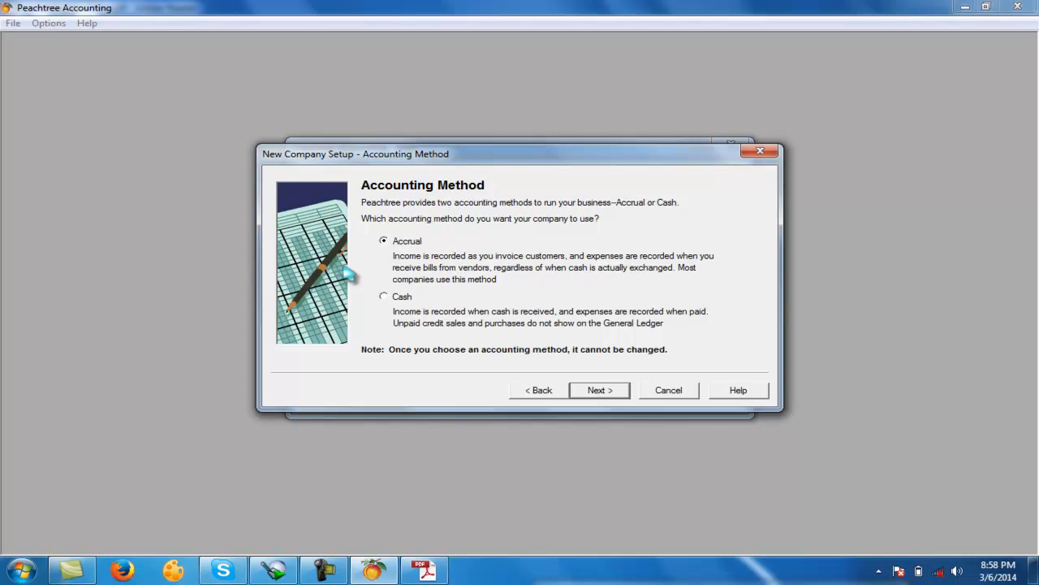
Open a blank Notepad window, enlarge it and place it beside the accounting method options
{"action": "key", "text": "super+r"}
{"action": "type", "text": "notepad"}
{"action": "key", "text": "Return"}
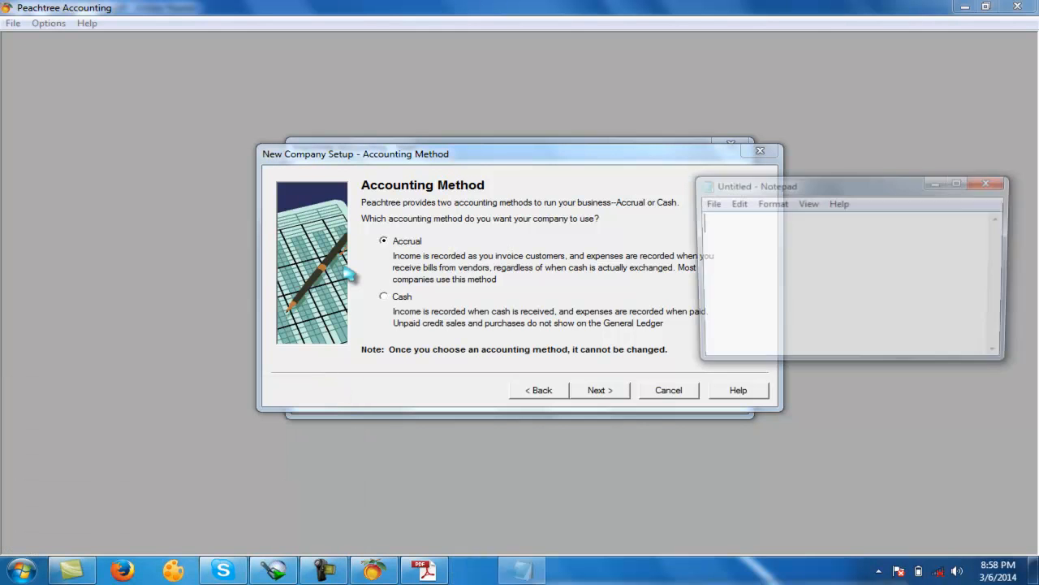
{"action": "left_click_drag", "start_coordinate": [871, 189], "coordinate": [770, 170]}
{"action": "left_click_drag", "start_coordinate": [909, 345], "coordinate": [950, 446]}
{"action": "left_click_drag", "start_coordinate": [755, 169], "coordinate": [721, 187]}
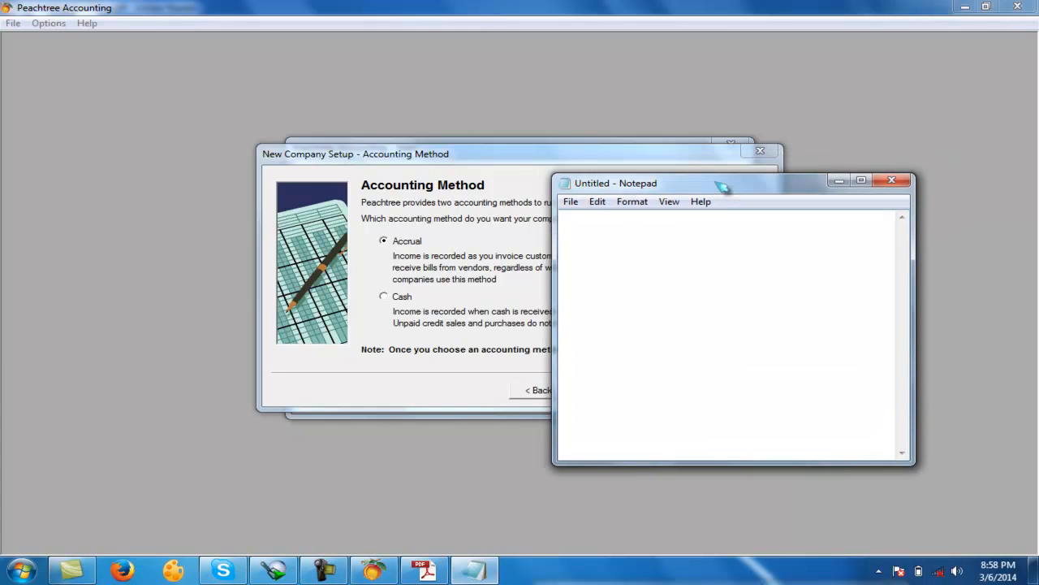
Write the example lines "sales:- 500000", "net:150000" and "credit:350000" in the Notepad document
{"action": "type", "text": "sales"}
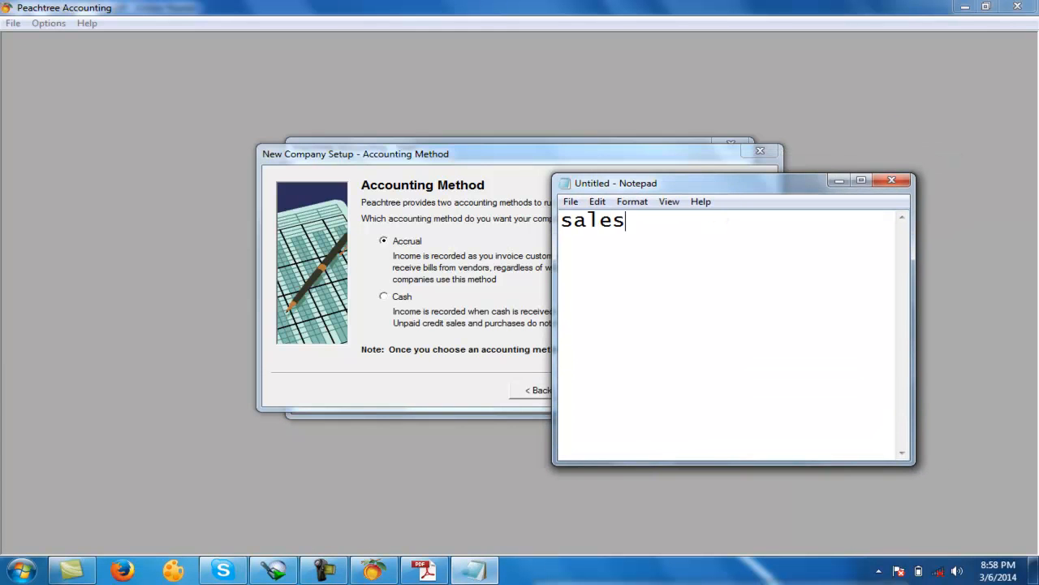
{"action": "type", "text": ":- 500000"}
{"action": "key", "text": "Return"}
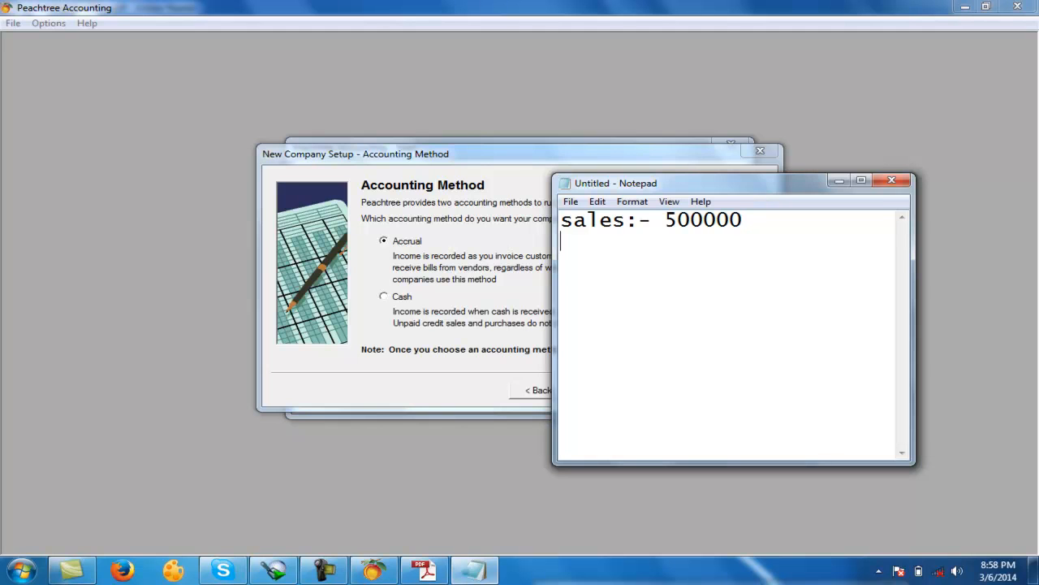
{"action": "type", "text": "net:"}
{"action": "key", "text": "Return"}
{"action": "type", "text": "re"}
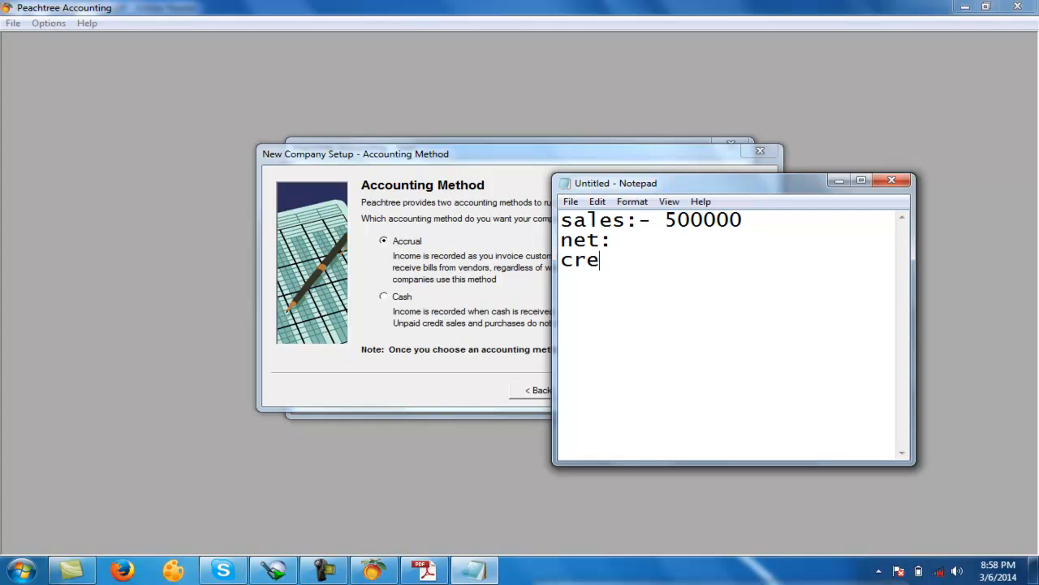
{"action": "type", "text": "dit:"}
{"action": "left_click", "coordinate": [657, 244]}
{"action": "type", "text": "150000"}
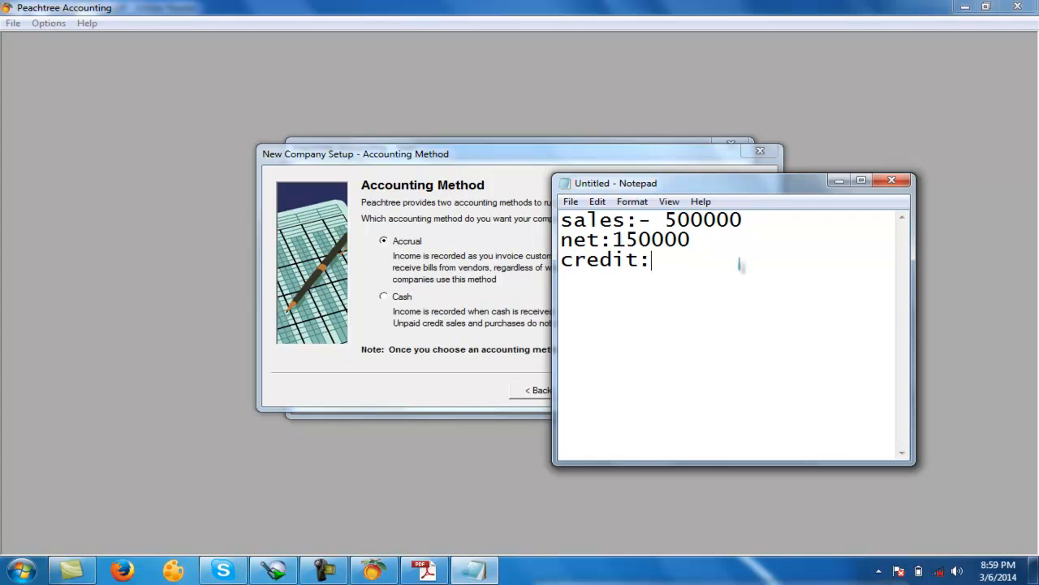
{"action": "key", "text": "Return"}
{"action": "type", "text": "credit:350000"}
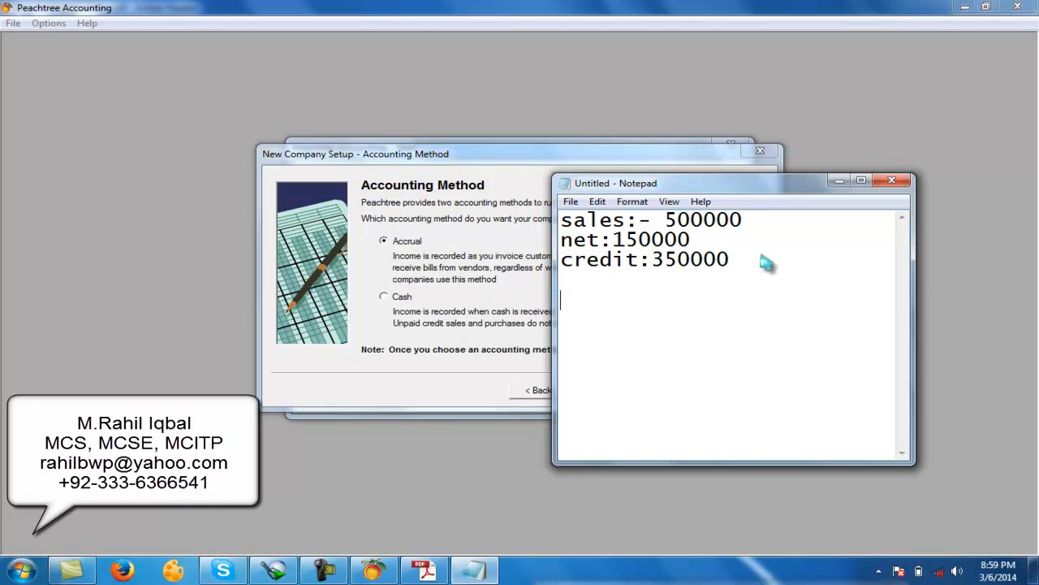
Highlight the sales, net and credit figures in turn, and close Notepad without saving the notes
{"action": "left_click_drag", "start_coordinate": [562, 220], "coordinate": [744, 230]}
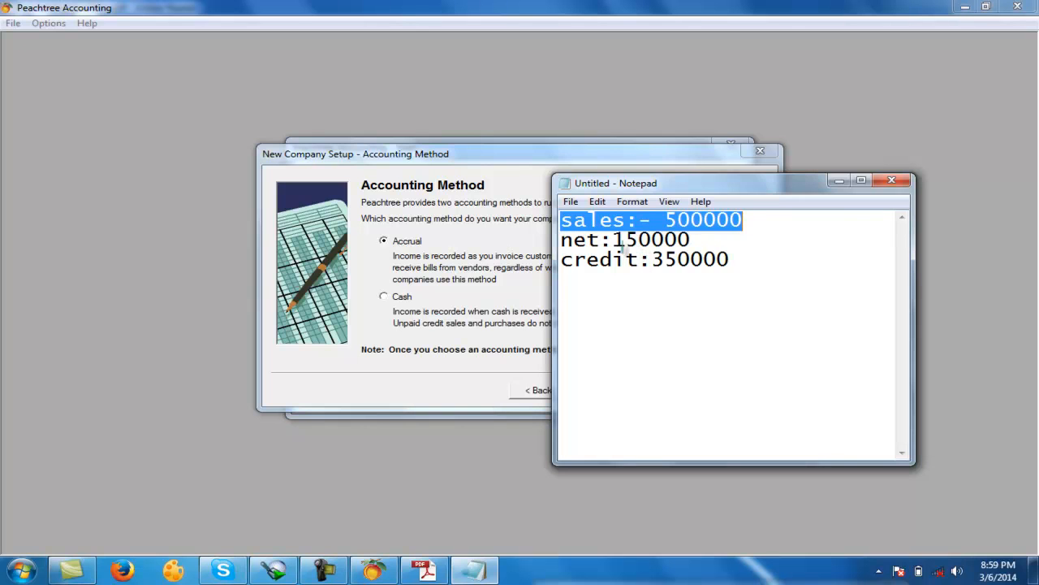
{"action": "left_click_drag", "start_coordinate": [615, 244], "coordinate": [691, 242]}
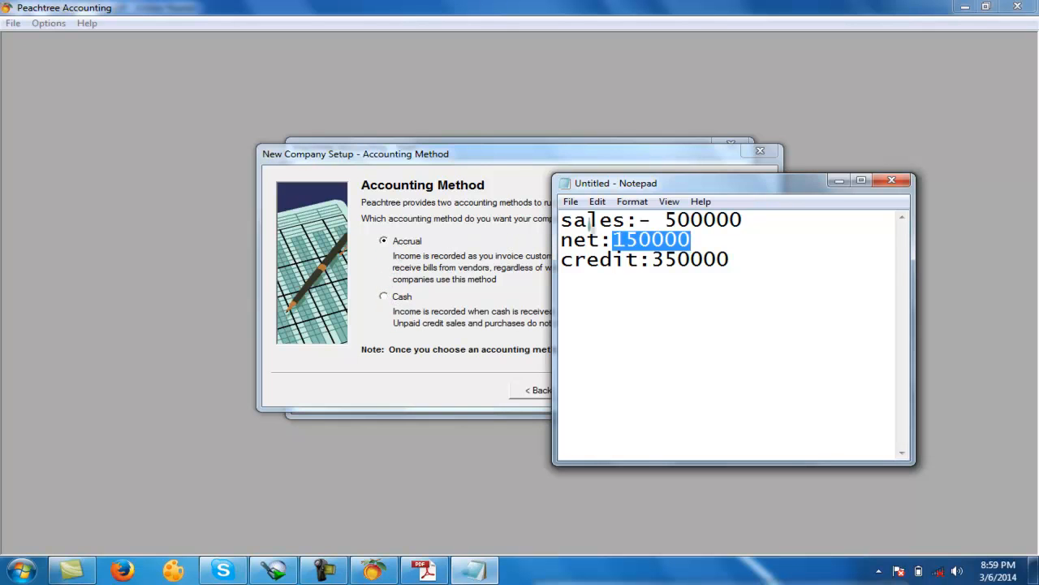
{"action": "left_click_drag", "start_coordinate": [719, 193], "coordinate": [804, 214]}
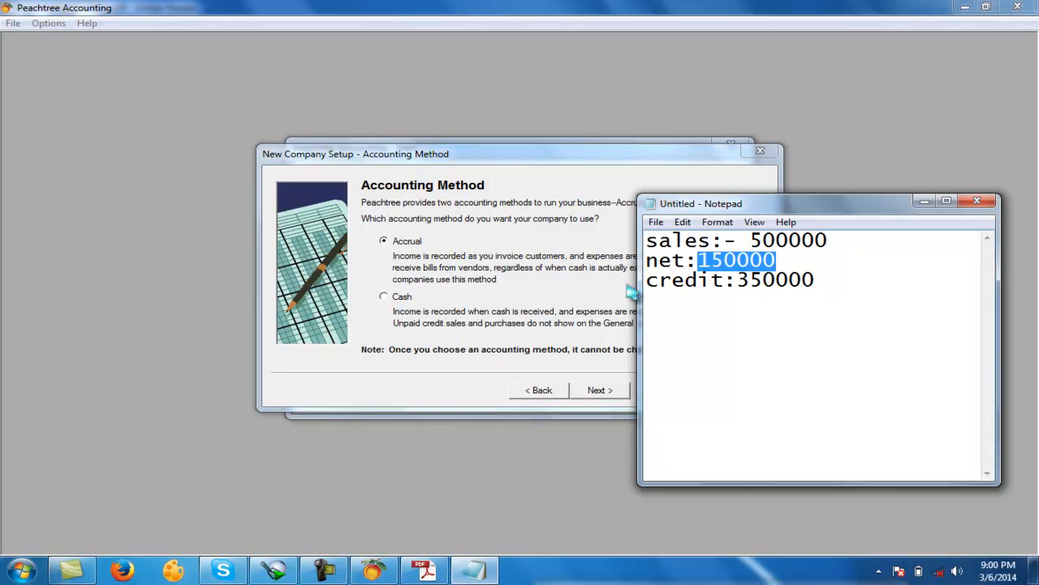
{"action": "left_click_drag", "start_coordinate": [737, 279], "coordinate": [815, 280]}
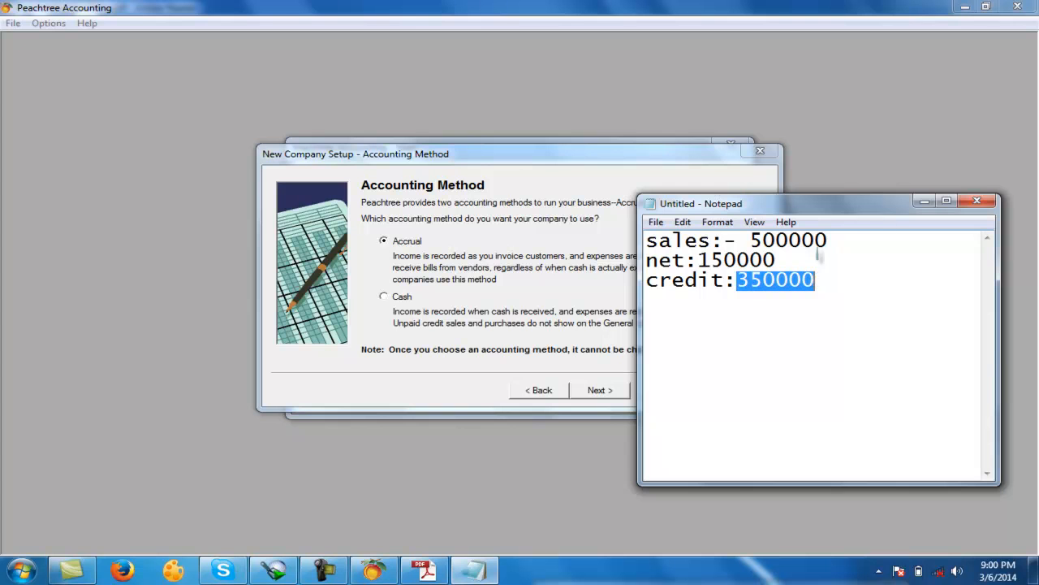
{"action": "left_click", "coordinate": [977, 201]}
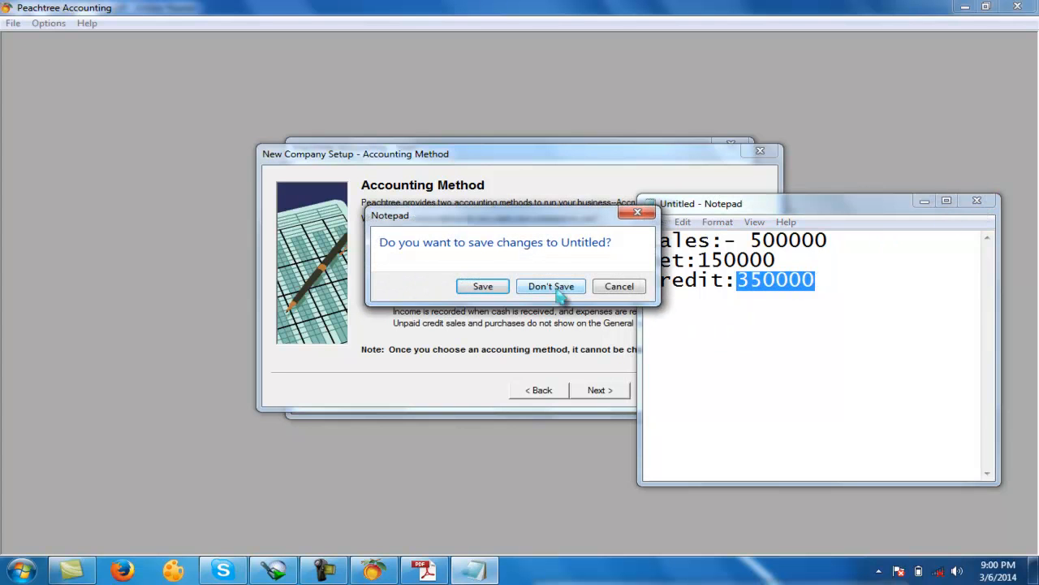
{"action": "left_click", "coordinate": [551, 287]}
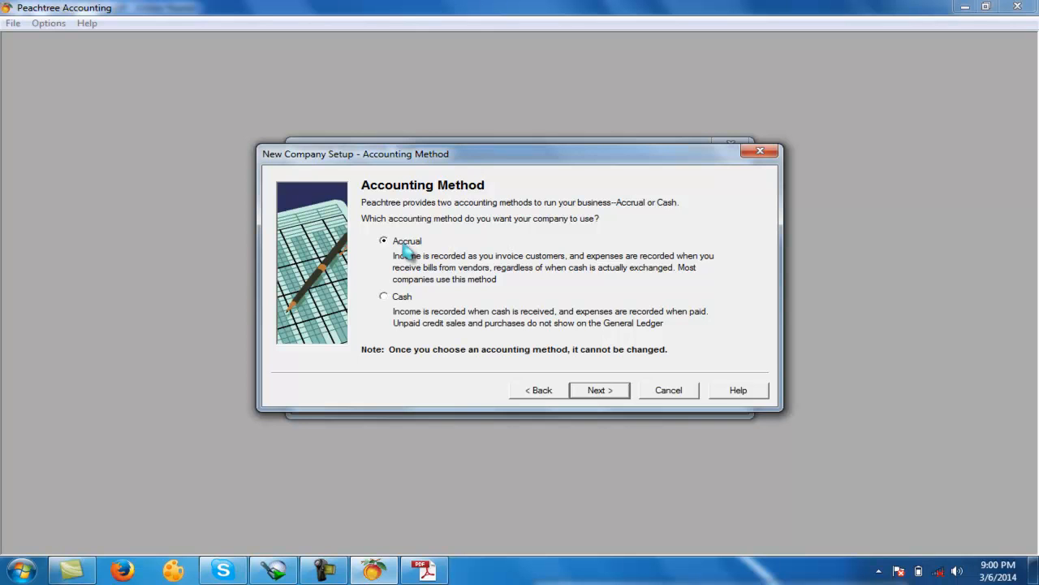
Choose the Accrual accounting method for the company and continue to the posting method page
{"action": "left_click", "coordinate": [400, 299]}
{"action": "left_click", "coordinate": [411, 242]}
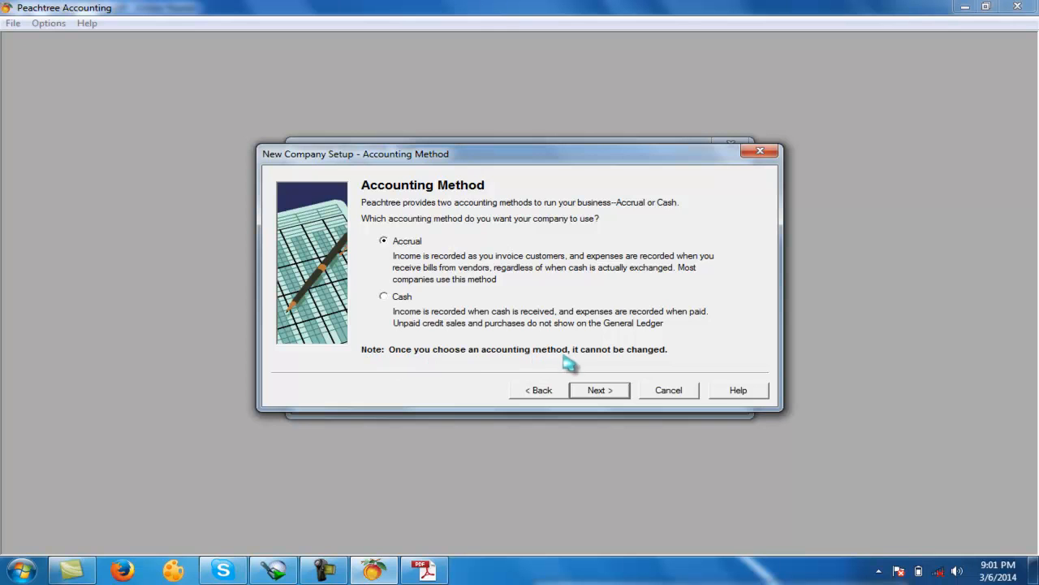
{"action": "left_click", "coordinate": [605, 393]}
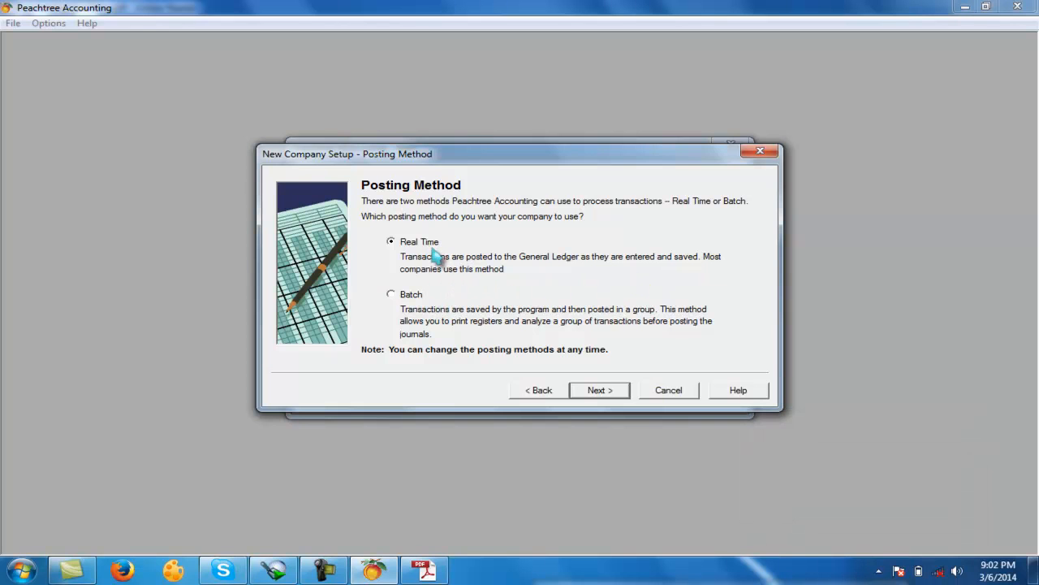
Accept Real Time posting and 12 monthly accounting periods for the company
{"action": "left_click", "coordinate": [597, 391]}
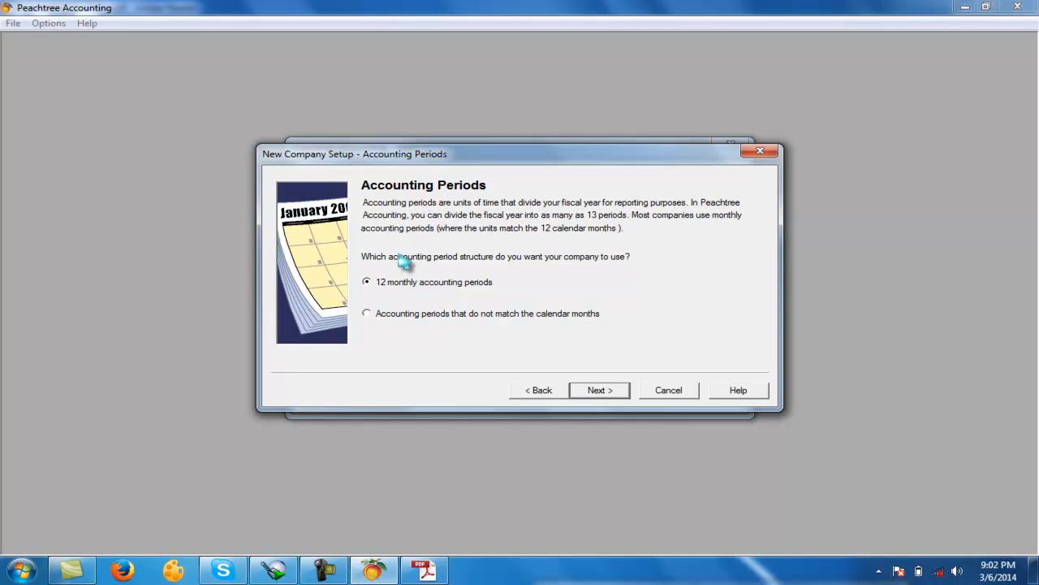
{"action": "left_click", "coordinate": [610, 393]}
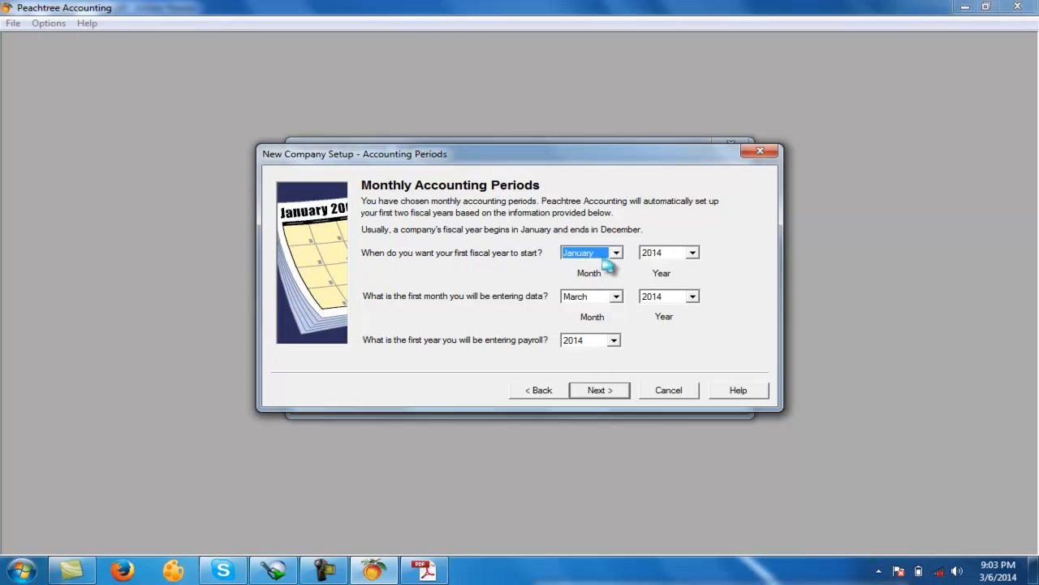
Set the first fiscal year to start in July 2013
{"action": "left_click", "coordinate": [617, 253]}
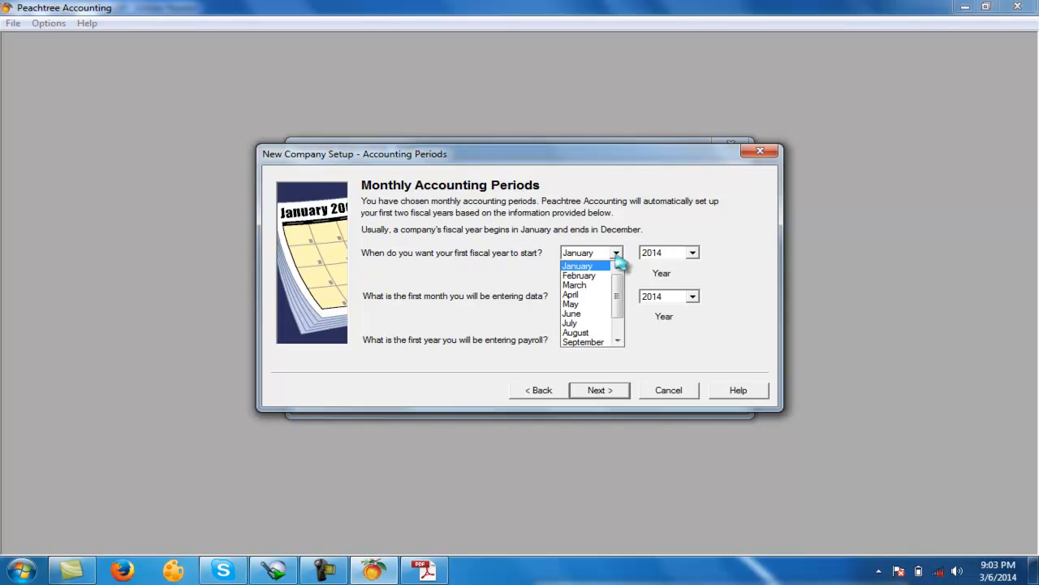
{"action": "left_click", "coordinate": [584, 323]}
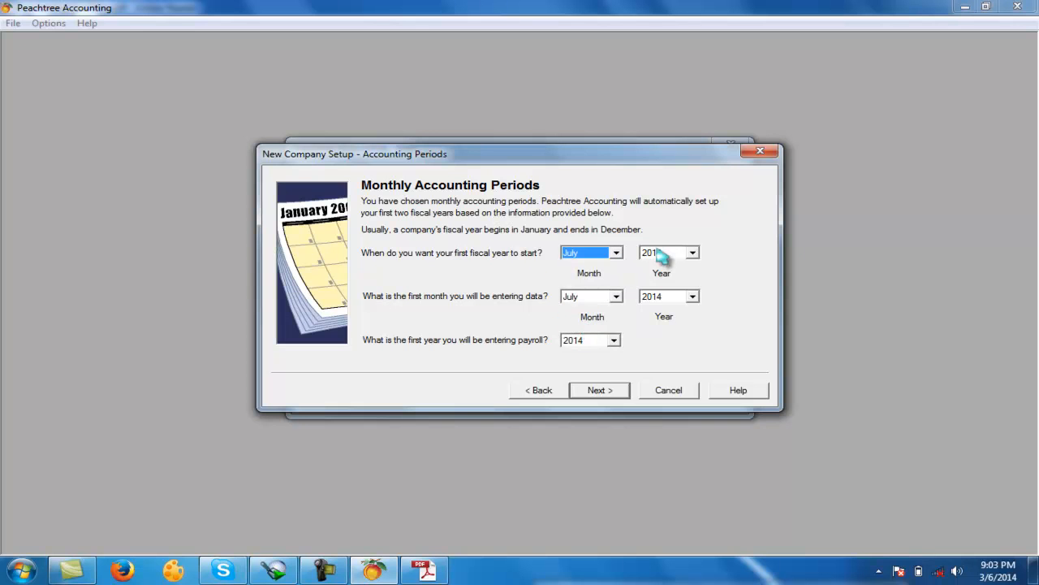
{"action": "left_click", "coordinate": [654, 255]}
{"action": "scroll", "coordinate": [691, 276], "scroll_direction": "up", "scroll_amount": 1}
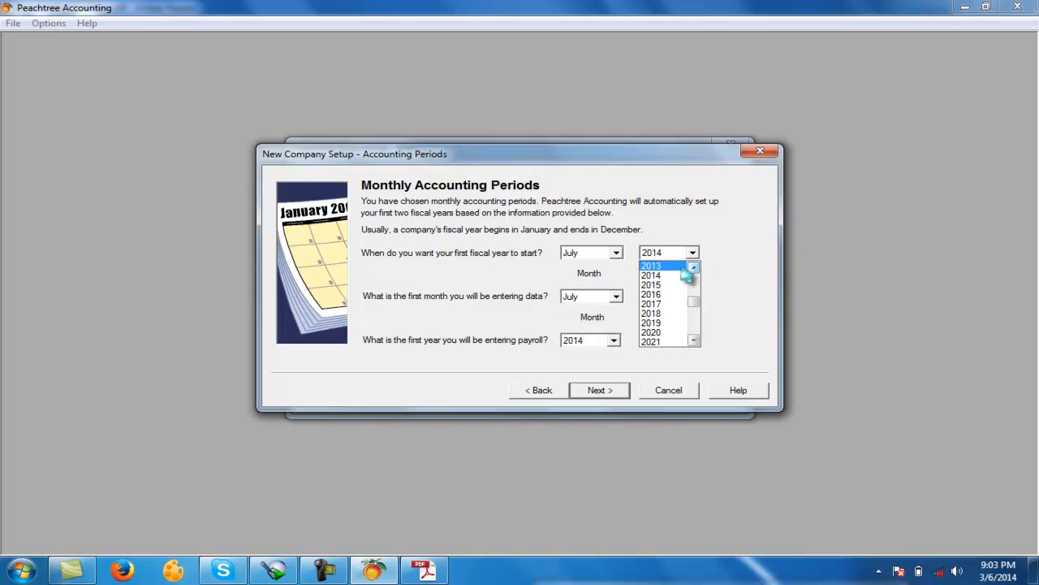
{"action": "left_click", "coordinate": [668, 267]}
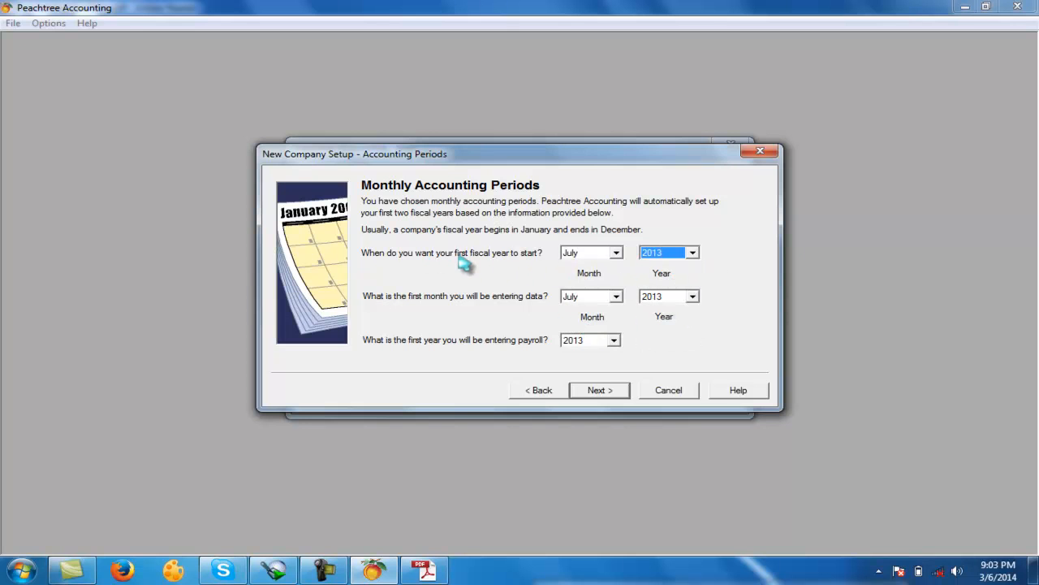
Set the first month for entering data to March 2014
{"action": "left_click", "coordinate": [616, 297]}
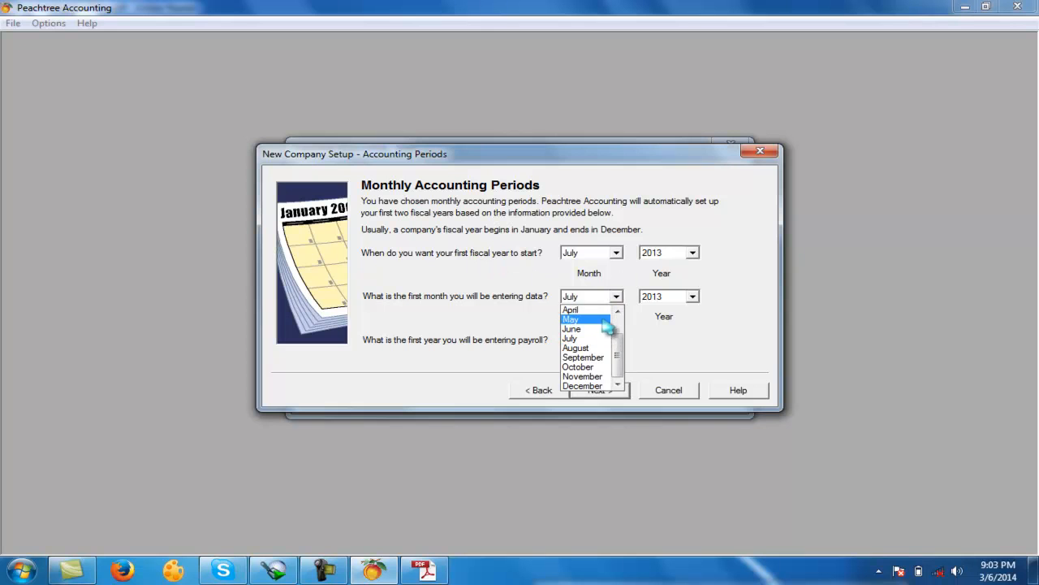
{"action": "scroll", "coordinate": [605, 329], "scroll_direction": "up", "scroll_amount": 1}
{"action": "left_click", "coordinate": [601, 329]}
{"action": "left_click", "coordinate": [664, 299]}
{"action": "left_click", "coordinate": [659, 318]}
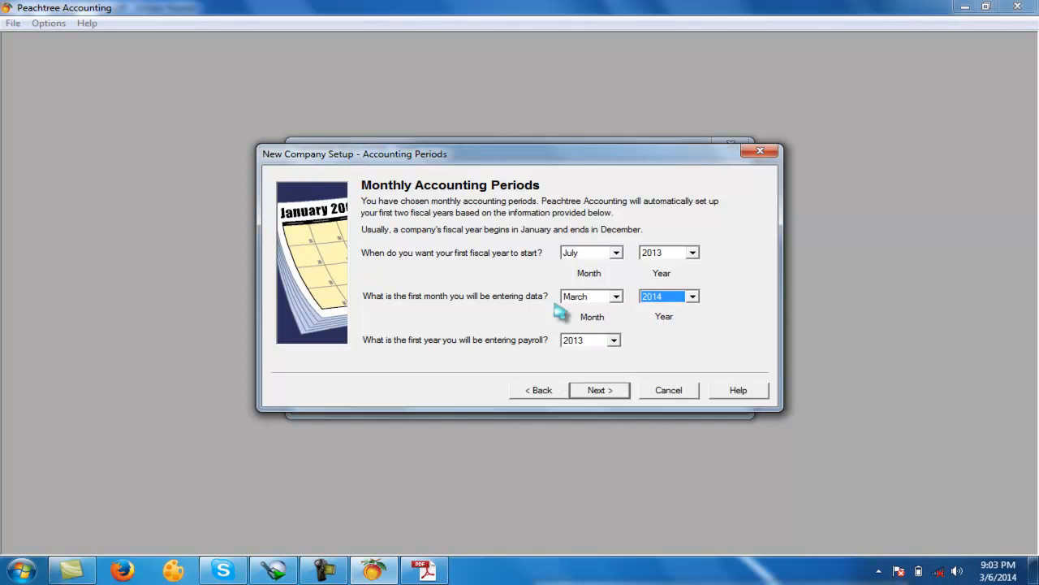
Set the first payroll year to 2014 and finish the new company setup
{"action": "left_click", "coordinate": [578, 345]}
{"action": "left_click", "coordinate": [583, 360]}
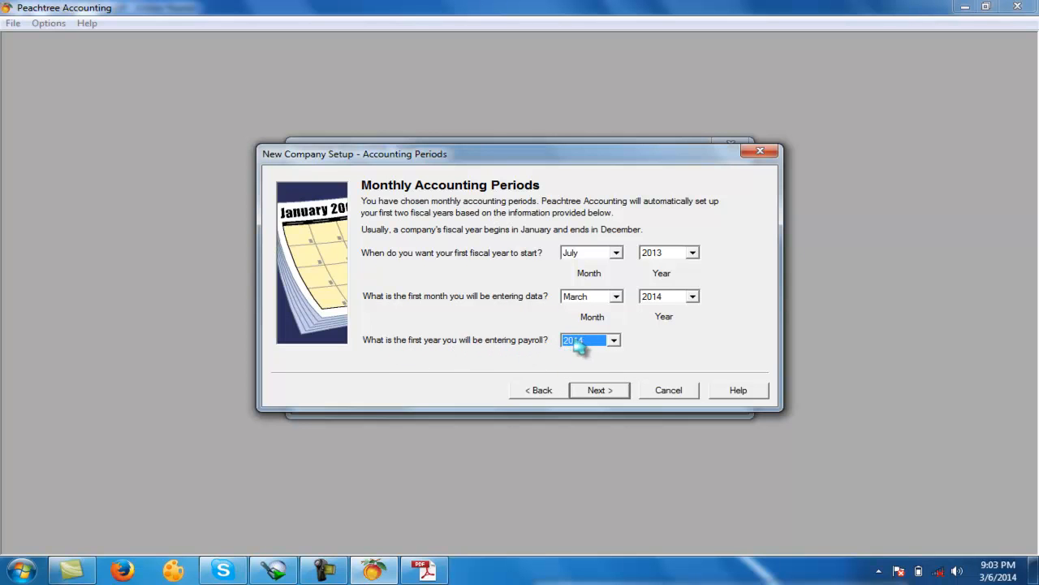
{"action": "left_click", "coordinate": [599, 390]}
{"action": "left_click", "coordinate": [598, 390]}
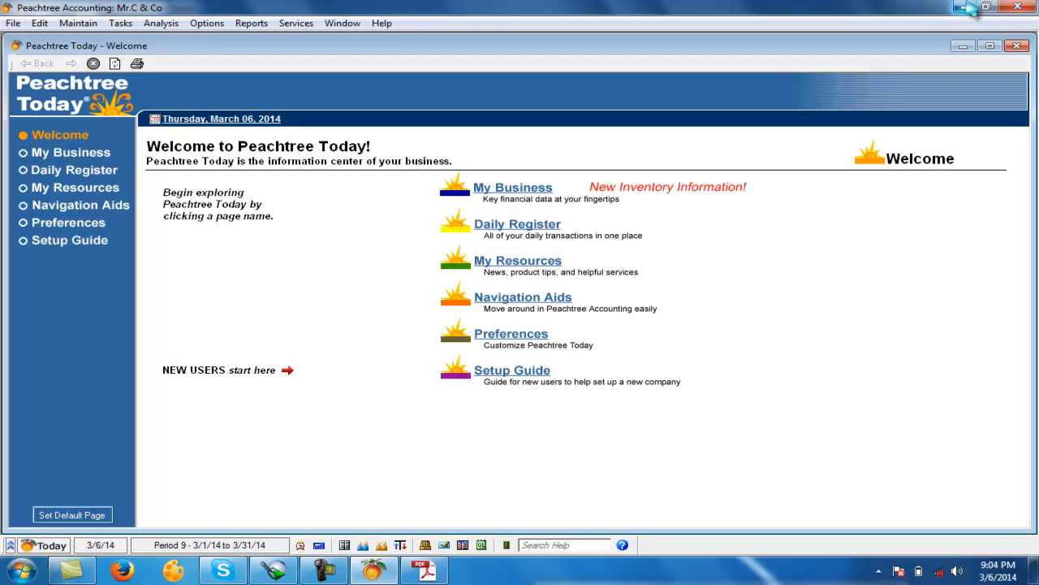
Close Peachtree Accounting and minimize the question PDF to return to the desktop
{"action": "left_click", "coordinate": [1017, 6]}
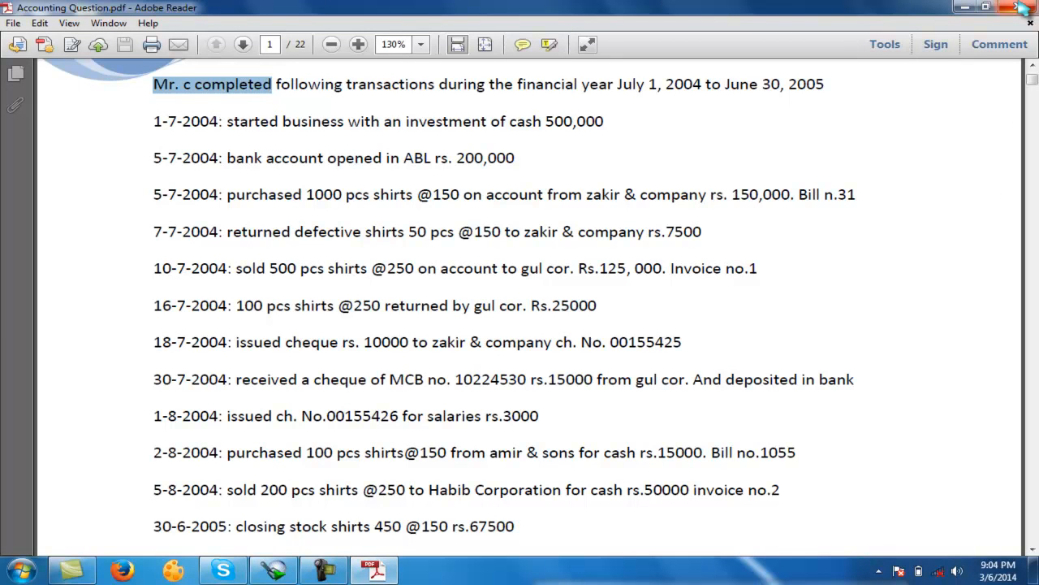
{"action": "left_click", "coordinate": [965, 6]}
{"action": "right_click", "coordinate": [351, 197]}
{"action": "left_click", "coordinate": [386, 237]}
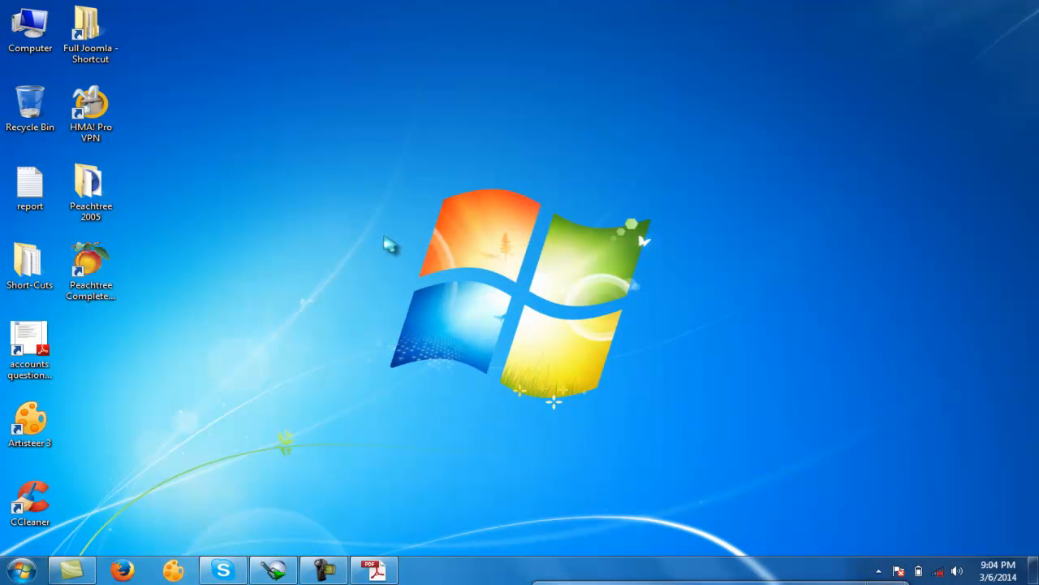